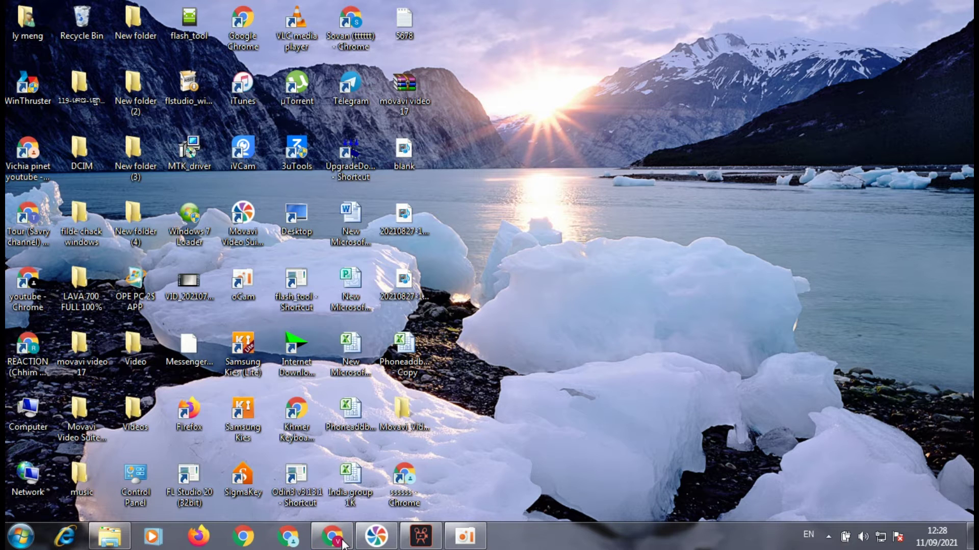
# Step: Switch to the Chrome window with YouTube Studio and look over the channel dashboard
pyautogui.moveTo(341, 543)
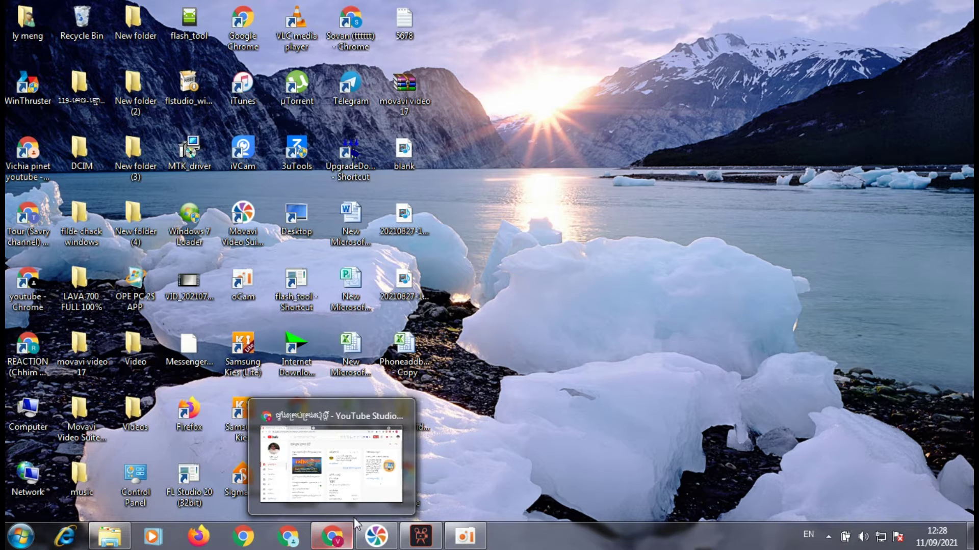
pyautogui.click(334, 536)
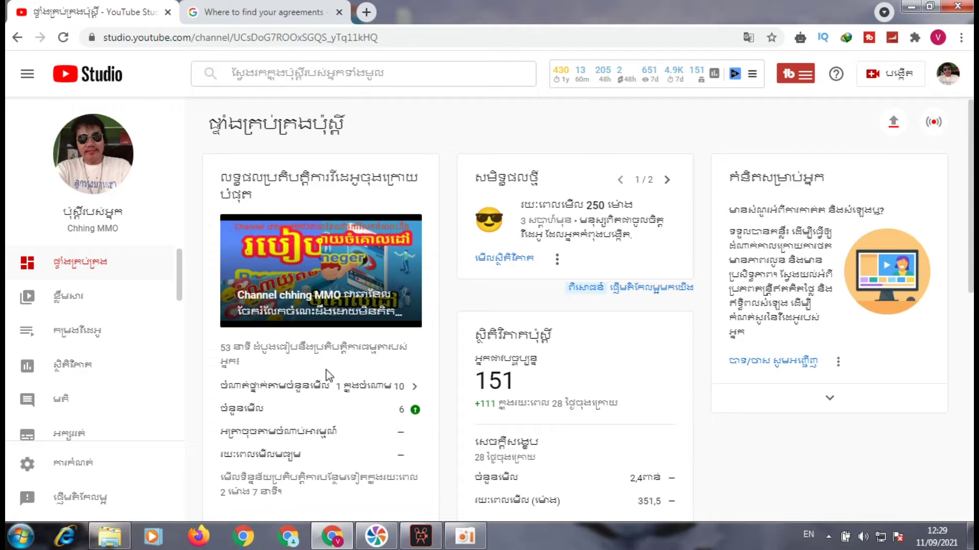
pyautogui.scroll(-3, 320, 363)
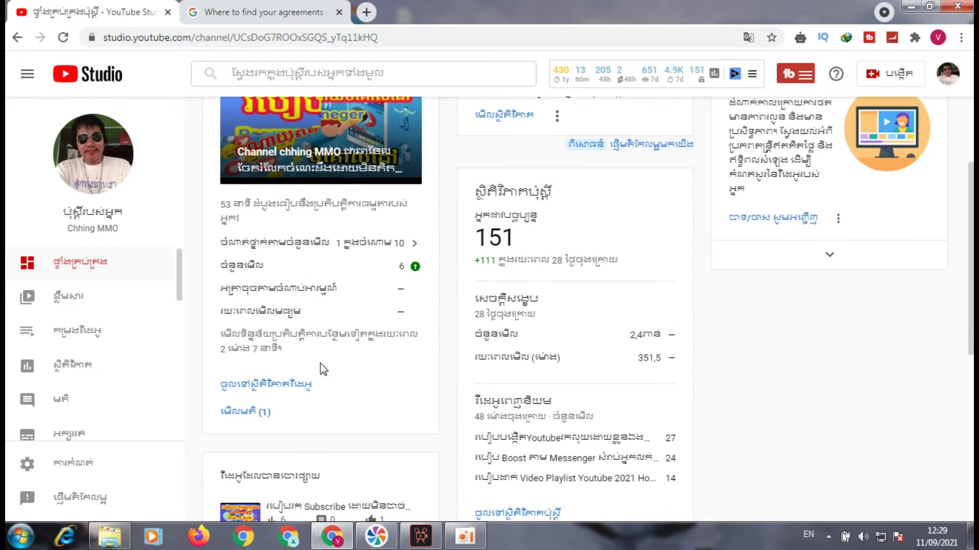
pyautogui.scroll(-3, 320, 363)
pyautogui.scroll(5, 320, 363)
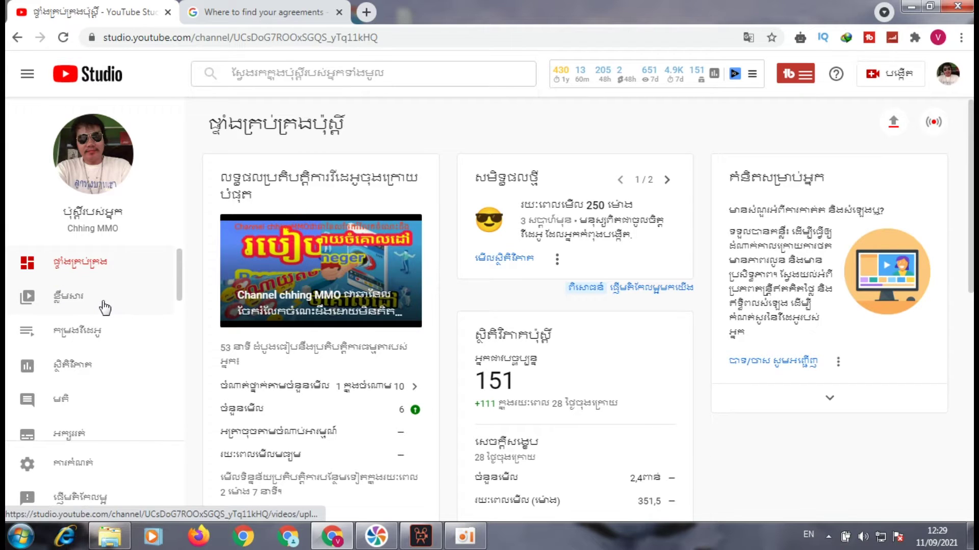
pyautogui.scroll(-1, 105, 290)
pyautogui.scroll(1, 105, 283)
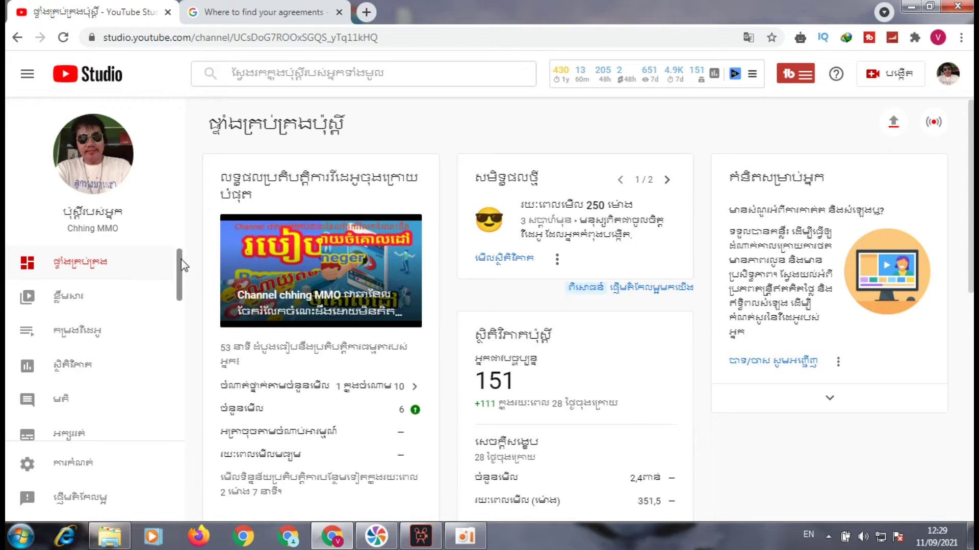
# Step: Open the channel's comments page in YouTube Studio
pyautogui.moveTo(182, 259)
pyautogui.mouseDown()
pyautogui.moveTo(178, 274)
pyautogui.moveTo(192, 265)
pyautogui.mouseUp()
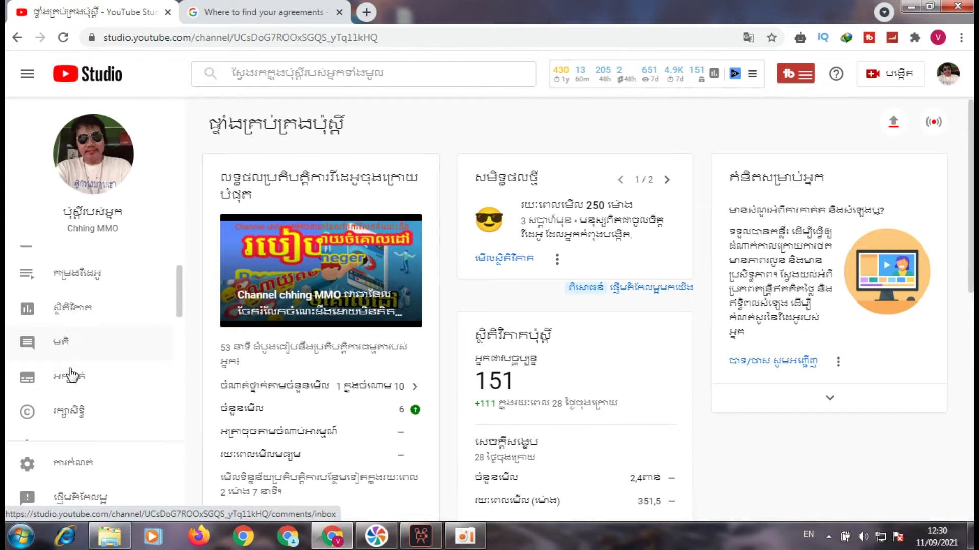
pyautogui.click(63, 342)
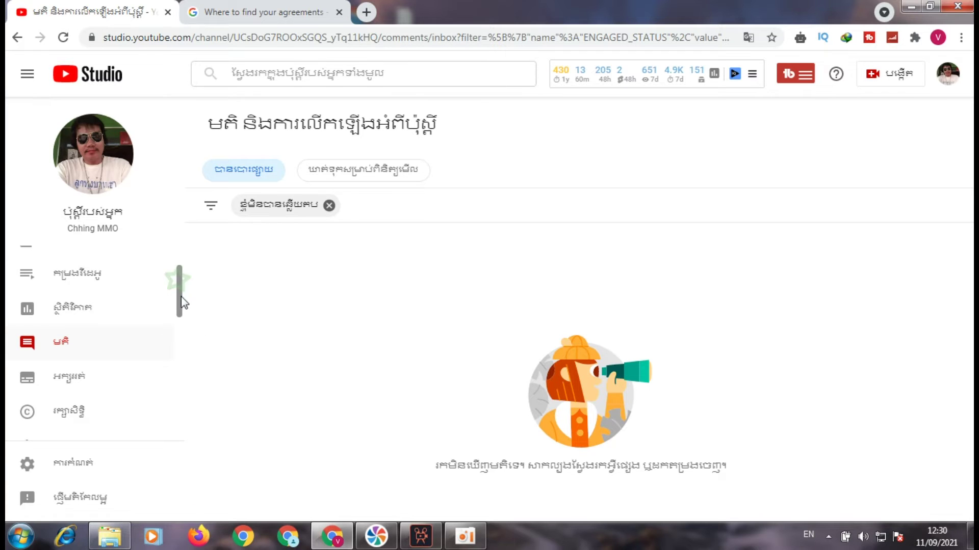
pyautogui.scroll(-1, 120, 313)
pyautogui.scroll(2, 109, 299)
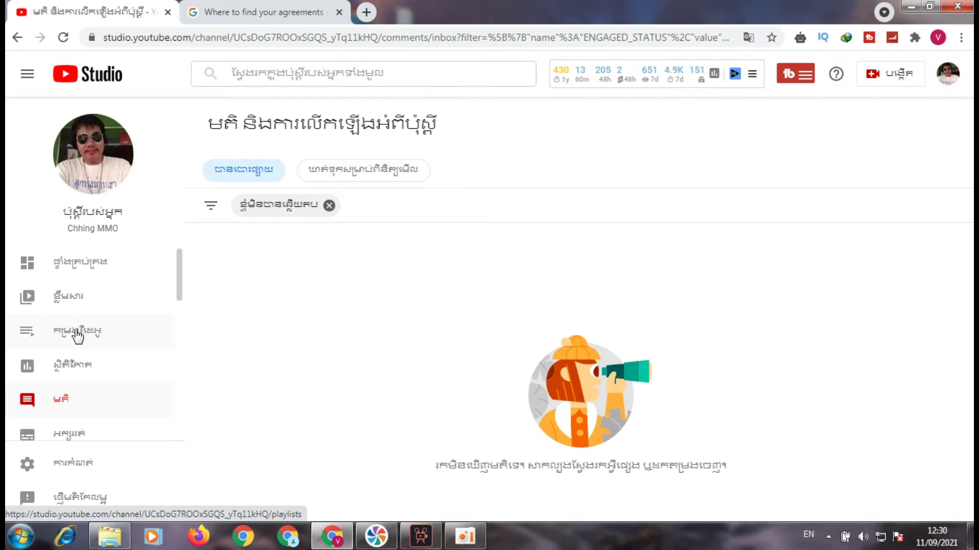
pyautogui.scroll(-2, 77, 337)
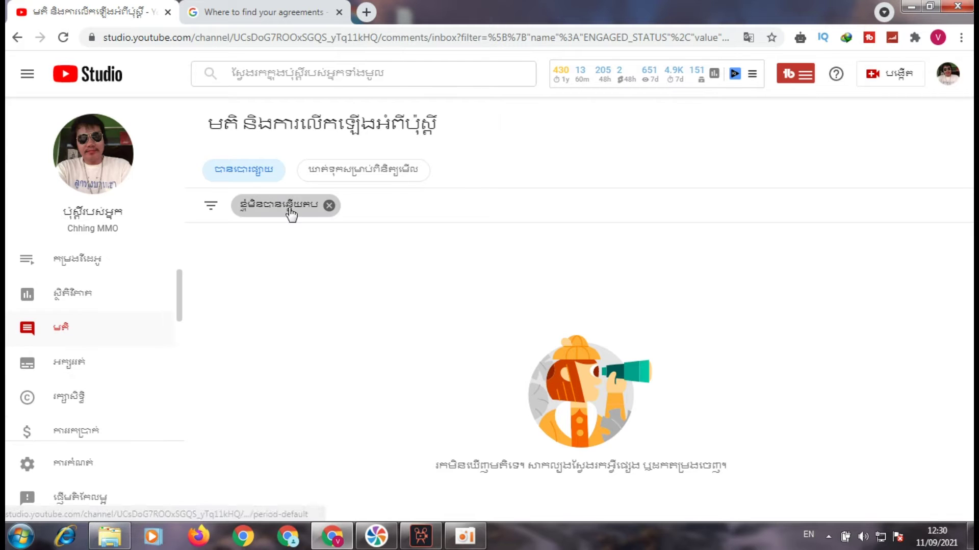
# Step: Show the comments held for review and remove both of them
pyautogui.click(345, 178)
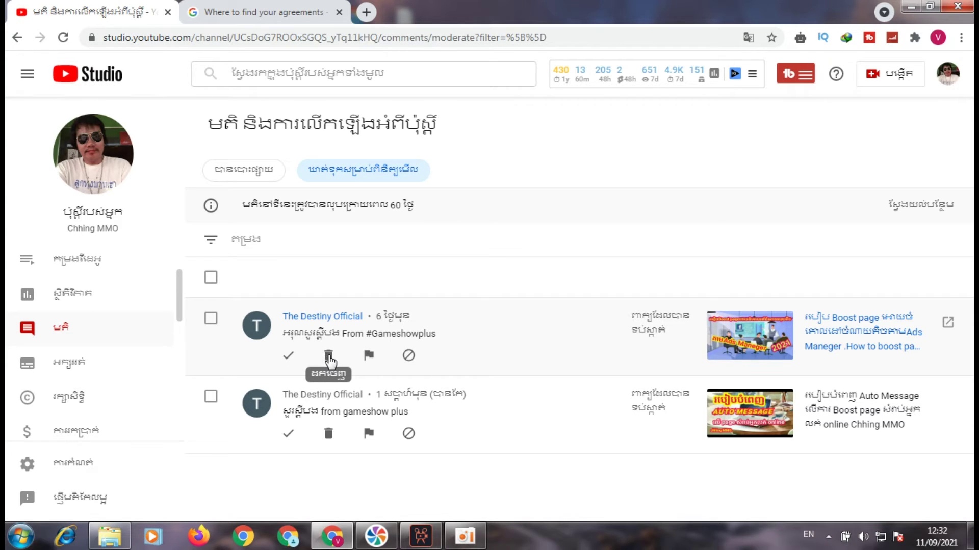
pyautogui.click(328, 356)
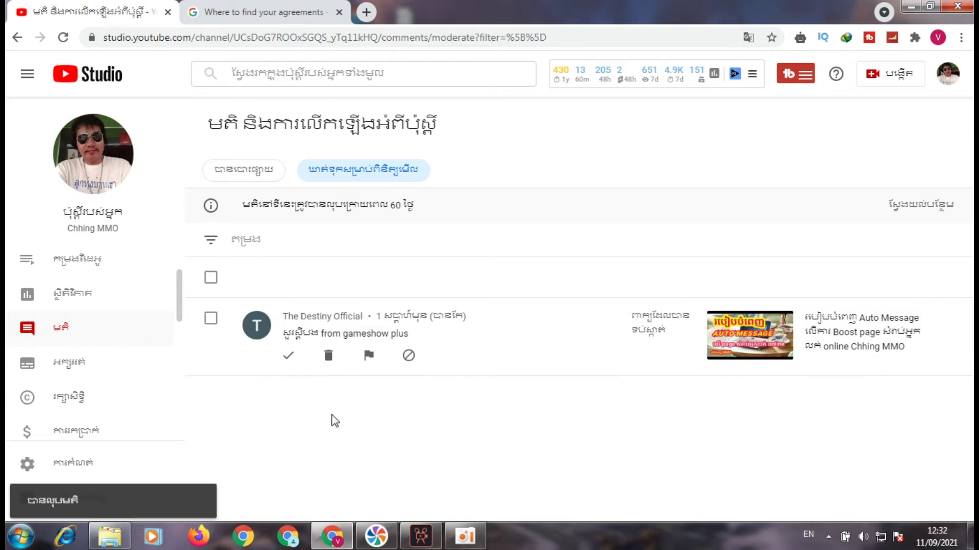
pyautogui.click(328, 355)
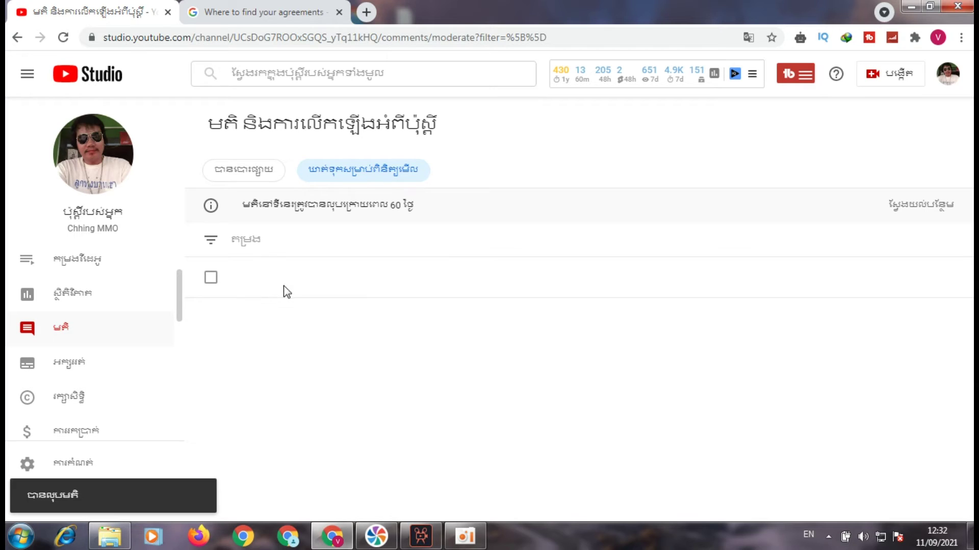
# Step: Open the channel settings at the Community section with its automated filters
pyautogui.moveTo(179, 285)
pyautogui.mouseDown()
pyautogui.moveTo(170, 323)
pyautogui.moveTo(170, 291)
pyautogui.mouseUp()
pyautogui.scroll(-6, 171, 290)
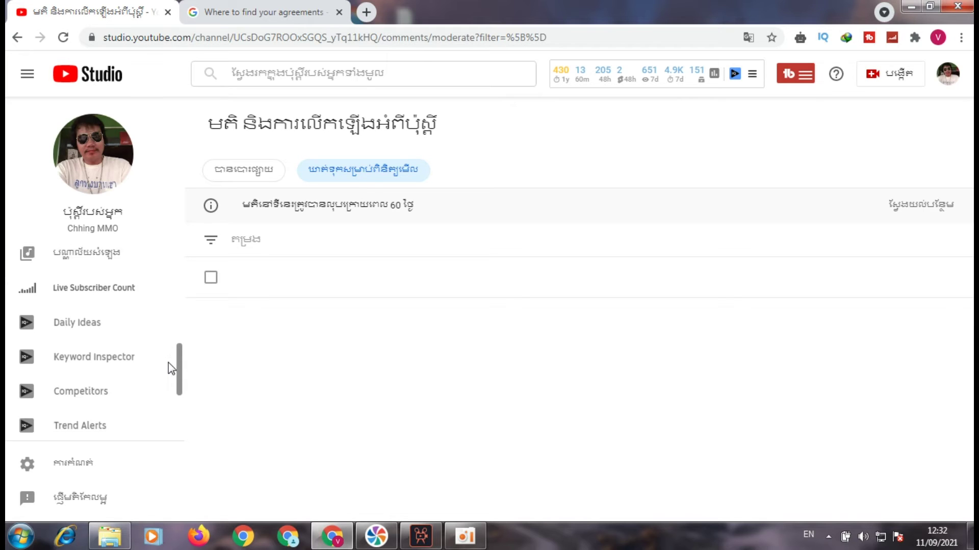
pyautogui.scroll(-2, 109, 361)
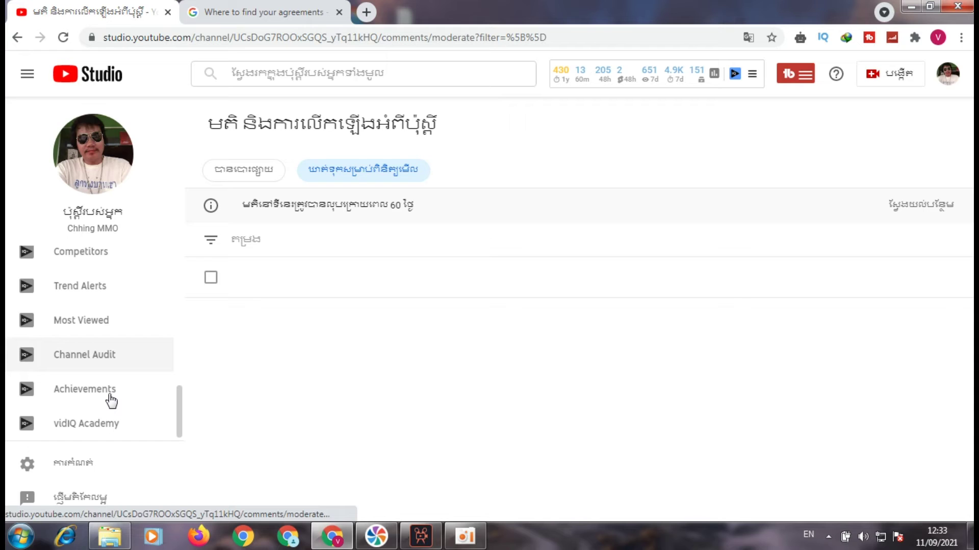
pyautogui.scroll(7, 112, 401)
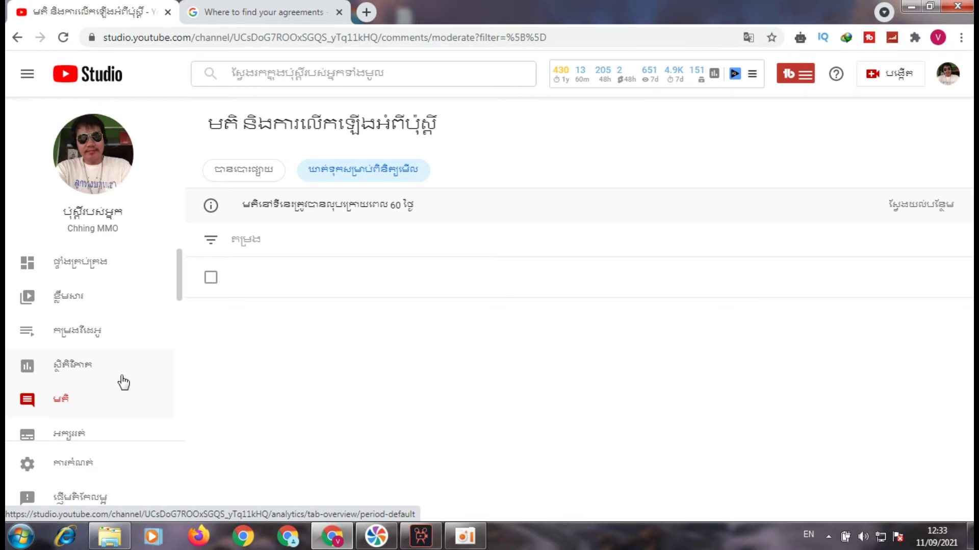
pyautogui.click(64, 464)
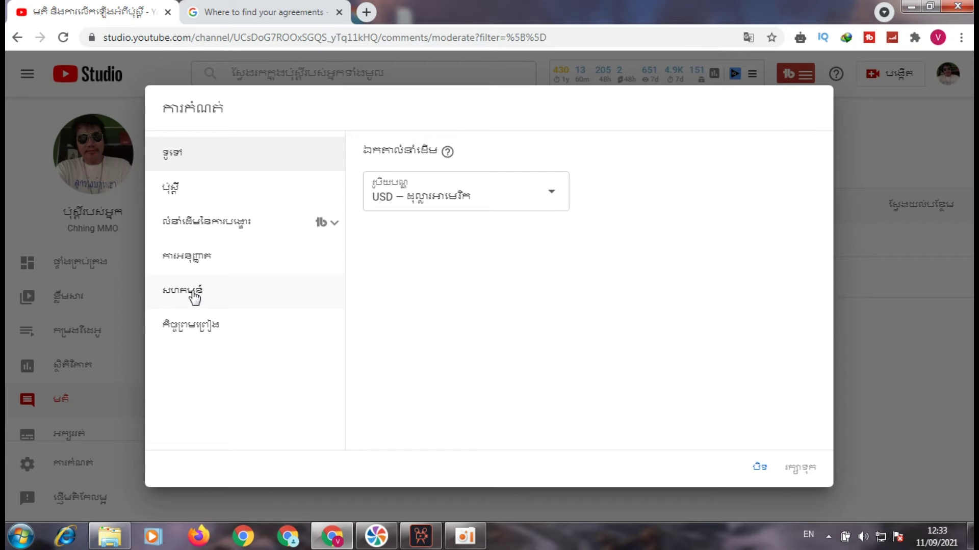
pyautogui.click(331, 300)
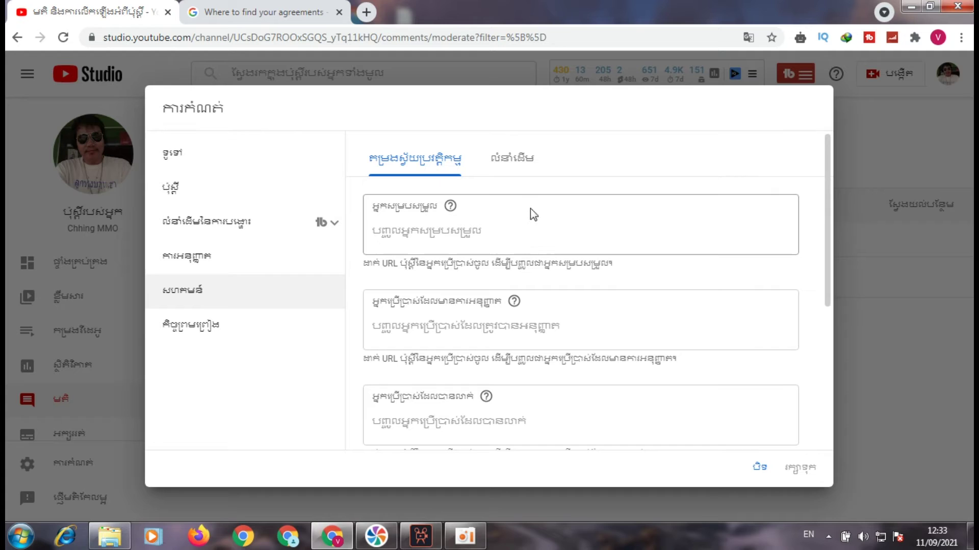
# Step: Examine the Community automated filters, reading through the hidden users field, the blocked words list and the block links option
pyautogui.scroll(-3, 530, 241)
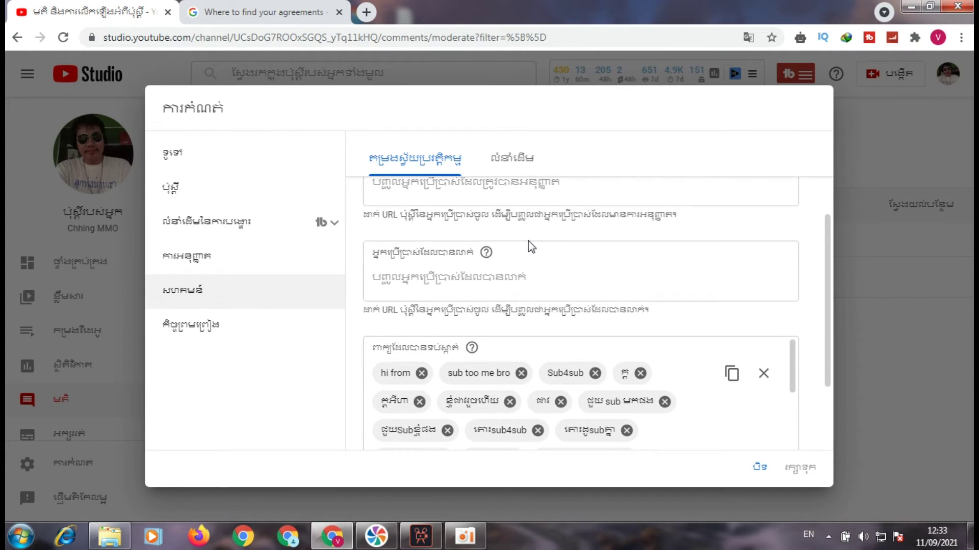
pyautogui.scroll(-1, 528, 240)
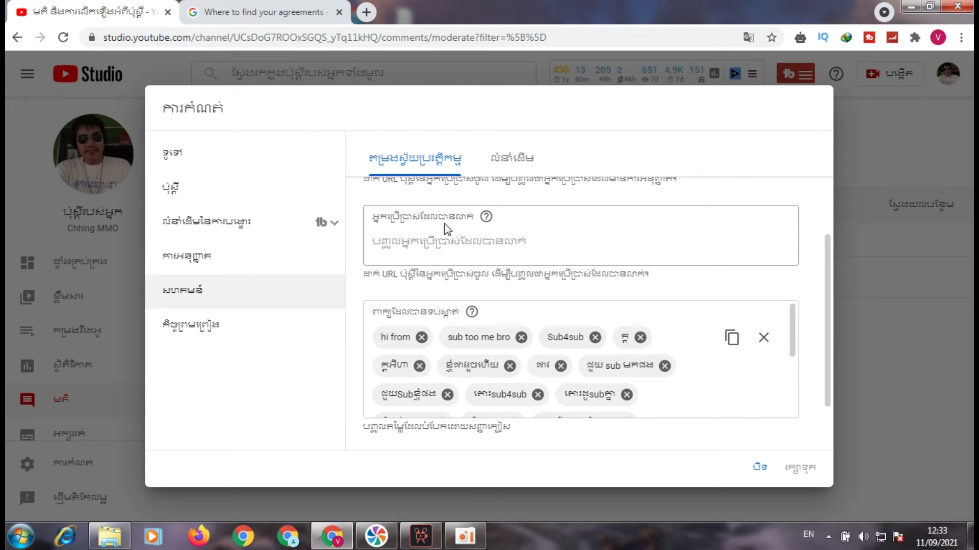
pyautogui.scroll(1, 459, 225)
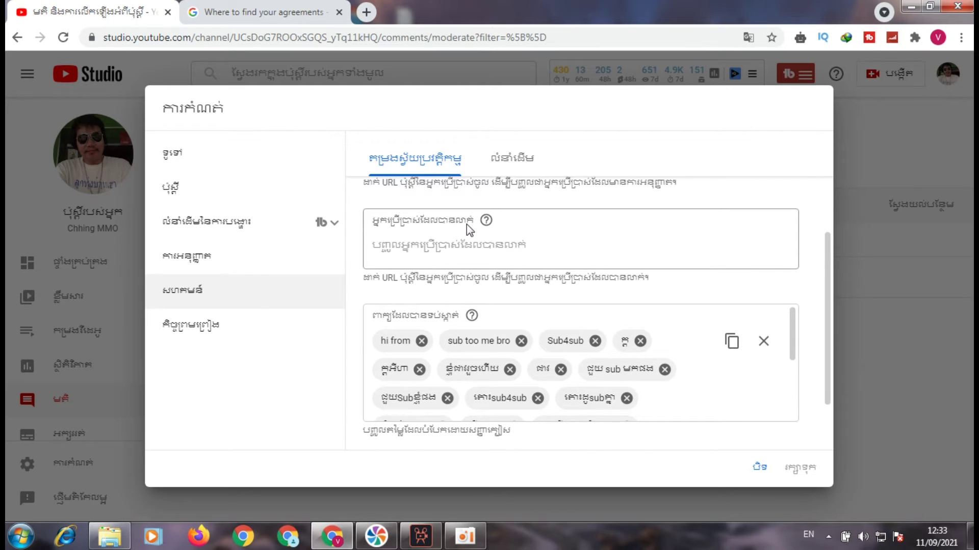
pyautogui.scroll(2, 467, 225)
pyautogui.scroll(-3, 440, 329)
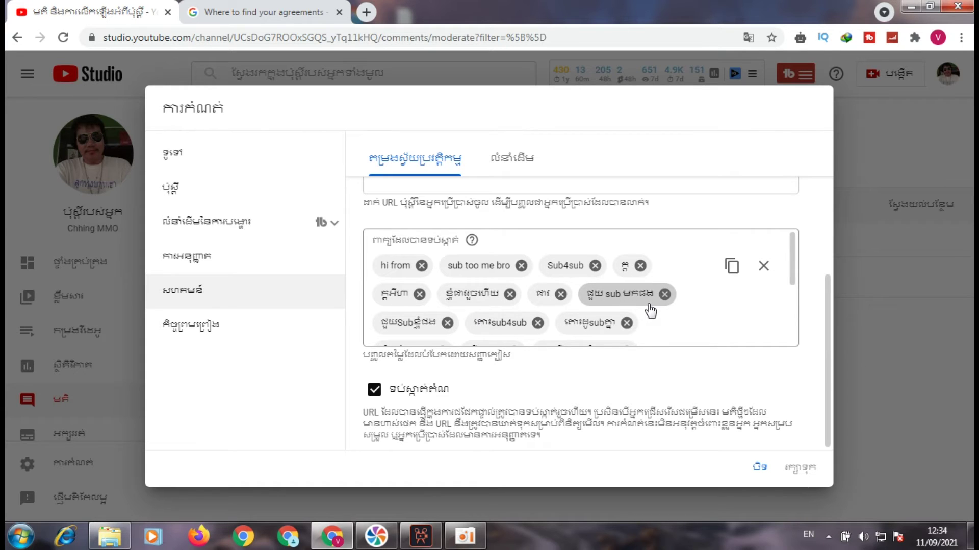
pyautogui.scroll(-3, 404, 341)
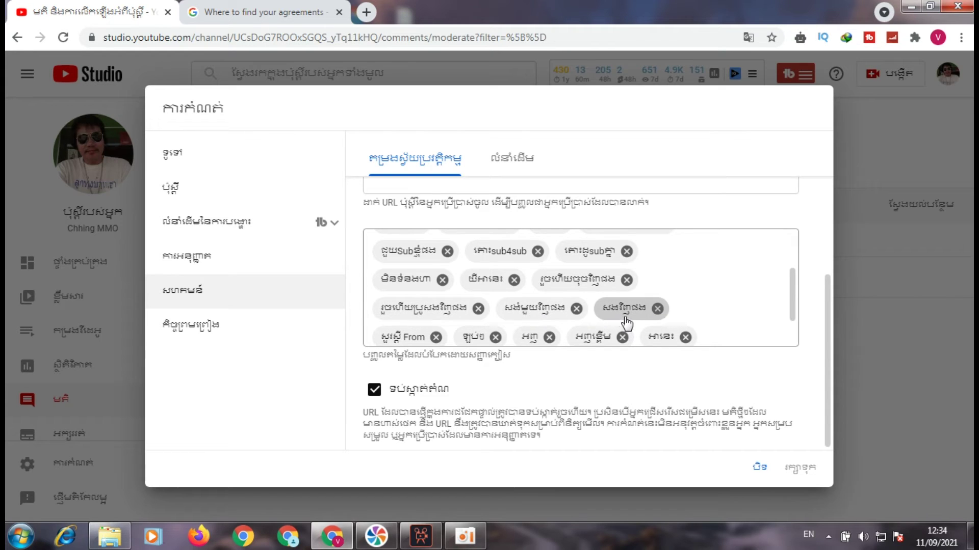
pyautogui.scroll(-1, 400, 329)
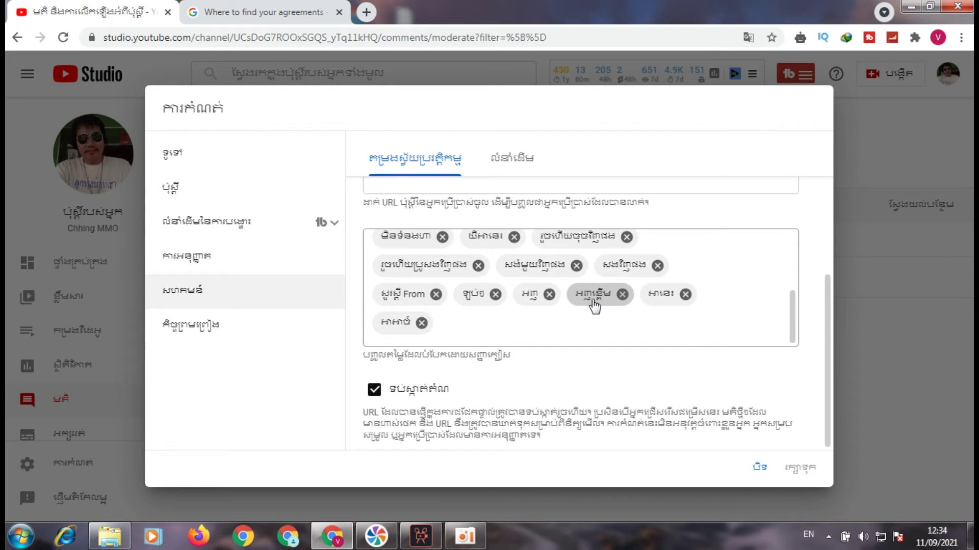
pyautogui.scroll(5, 525, 331)
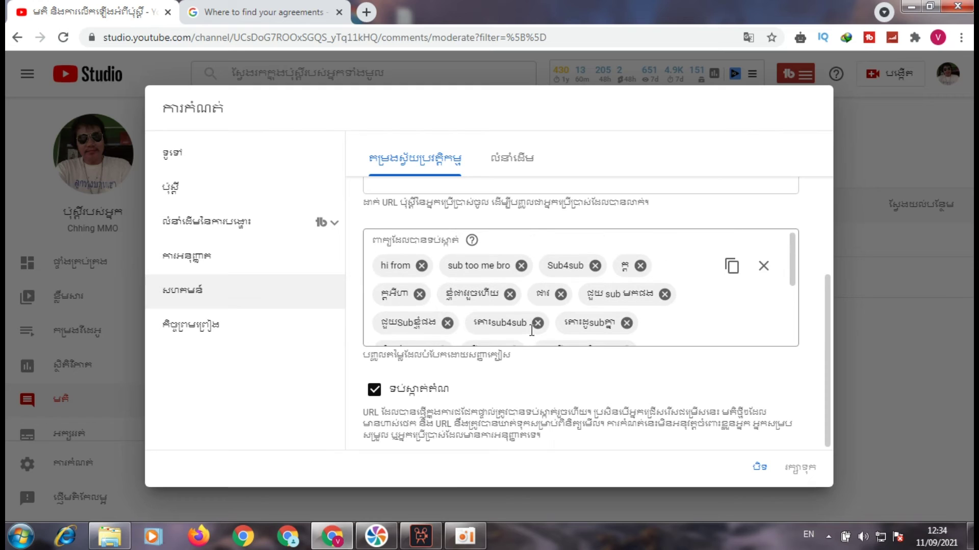
pyautogui.scroll(-3, 542, 330)
pyautogui.scroll(3, 538, 328)
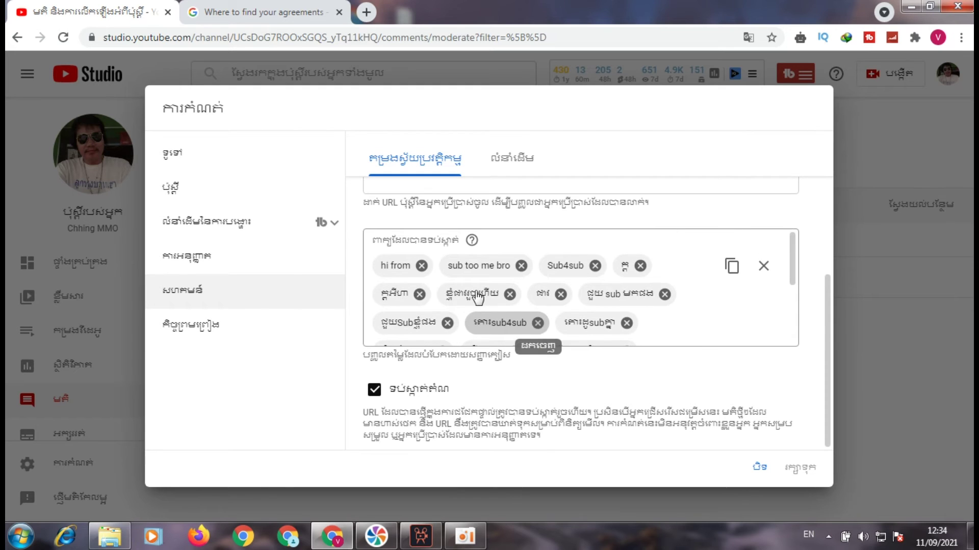
pyautogui.scroll(-2, 515, 276)
pyautogui.scroll(-2, 515, 278)
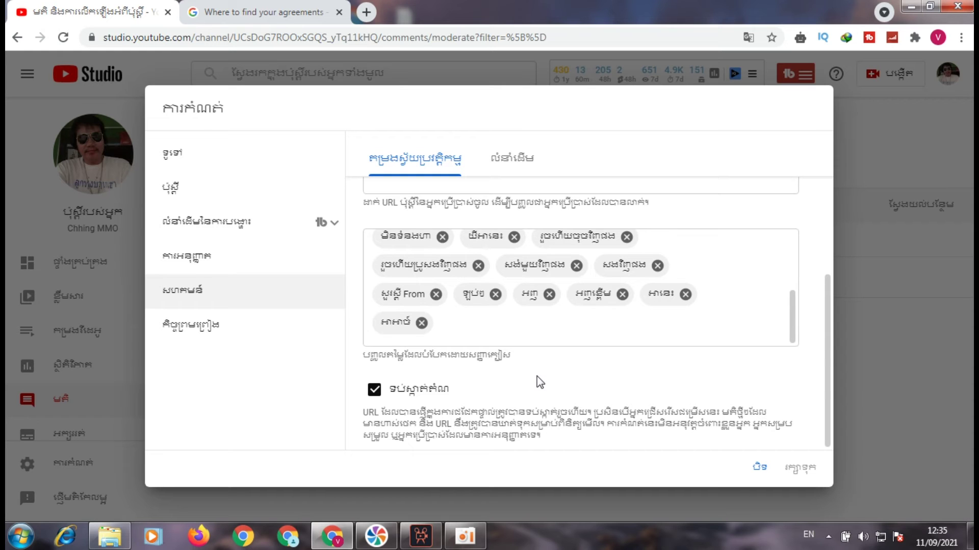
pyautogui.scroll(3, 539, 382)
pyautogui.scroll(-3, 535, 382)
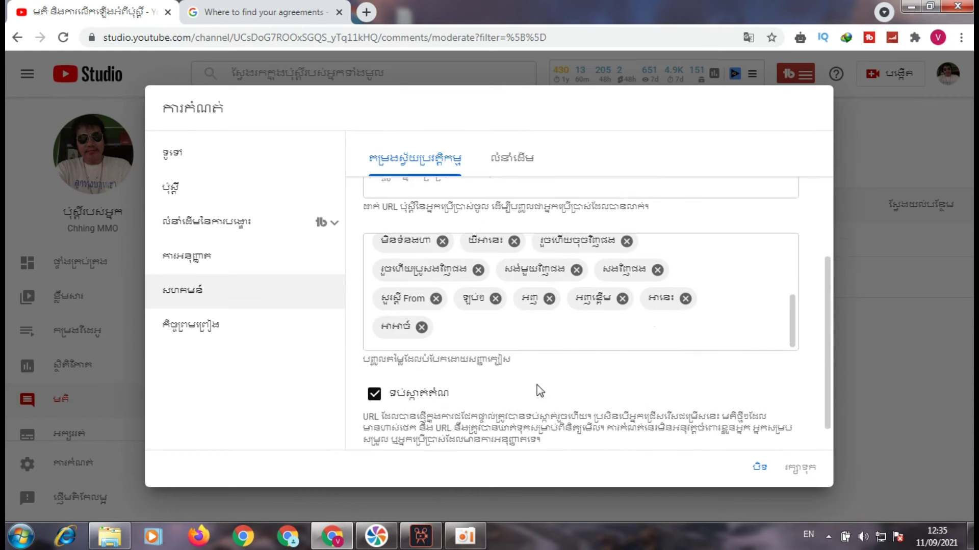
pyautogui.scroll(3, 446, 406)
pyautogui.scroll(-3, 530, 373)
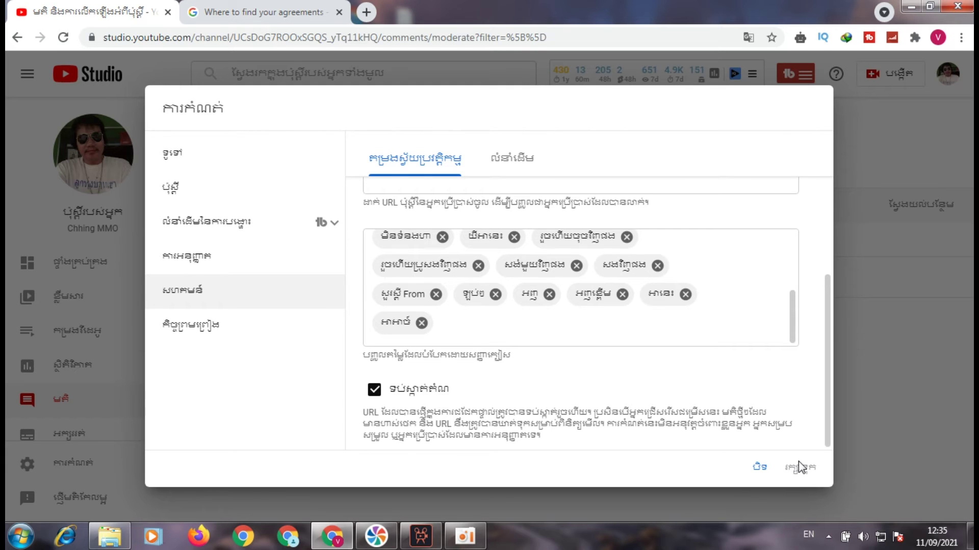
pyautogui.scroll(3, 503, 306)
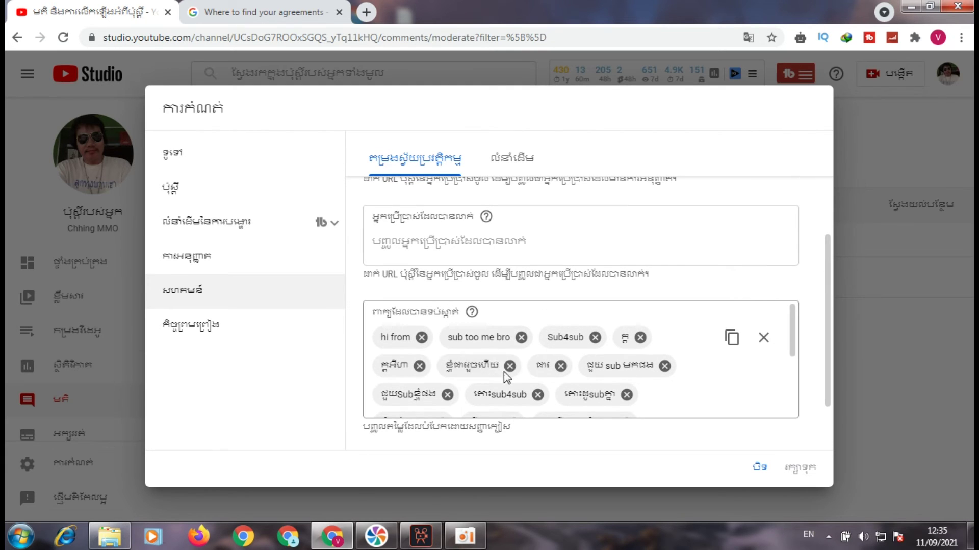
pyautogui.scroll(-1, 563, 378)
pyautogui.scroll(-4, 563, 378)
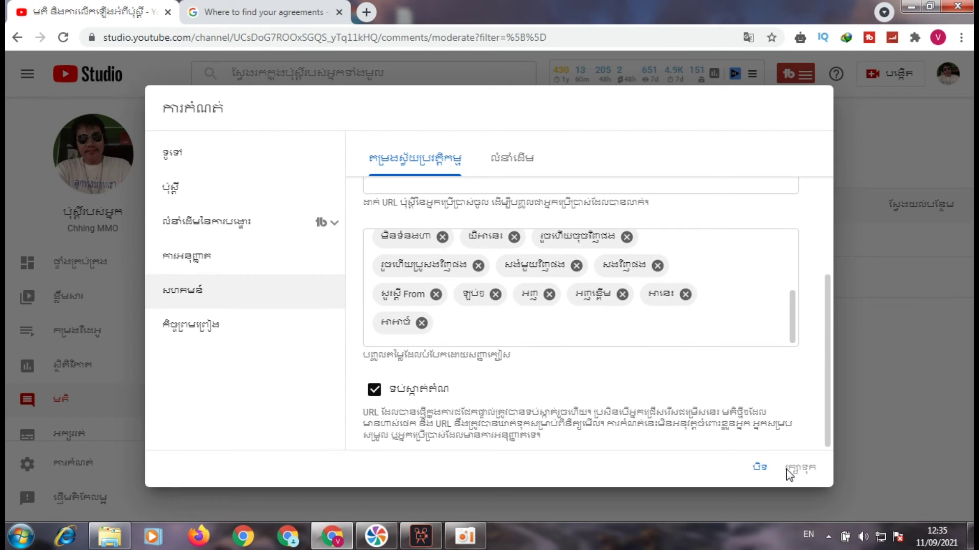
pyautogui.scroll(5, 553, 338)
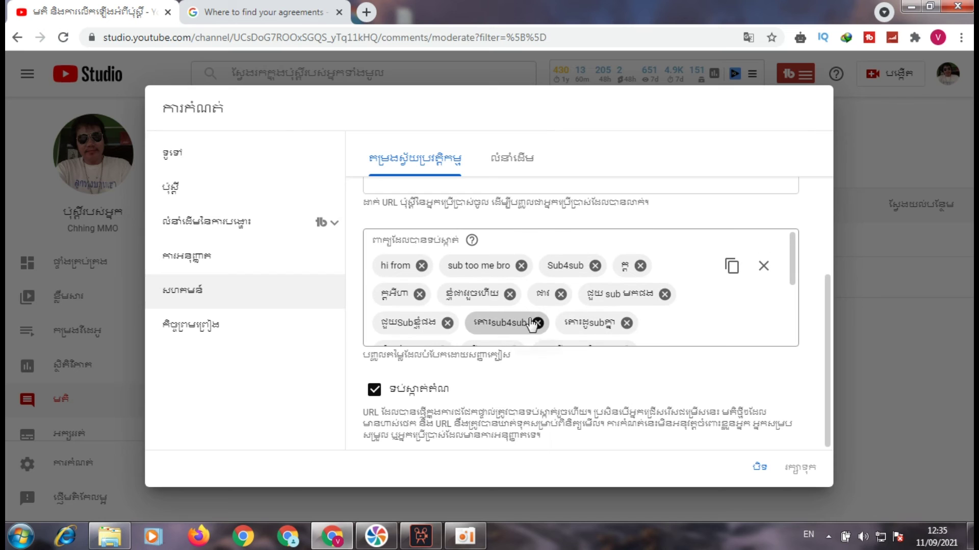
pyautogui.scroll(1, 525, 324)
pyautogui.scroll(3, 524, 322)
pyautogui.scroll(-4, 523, 322)
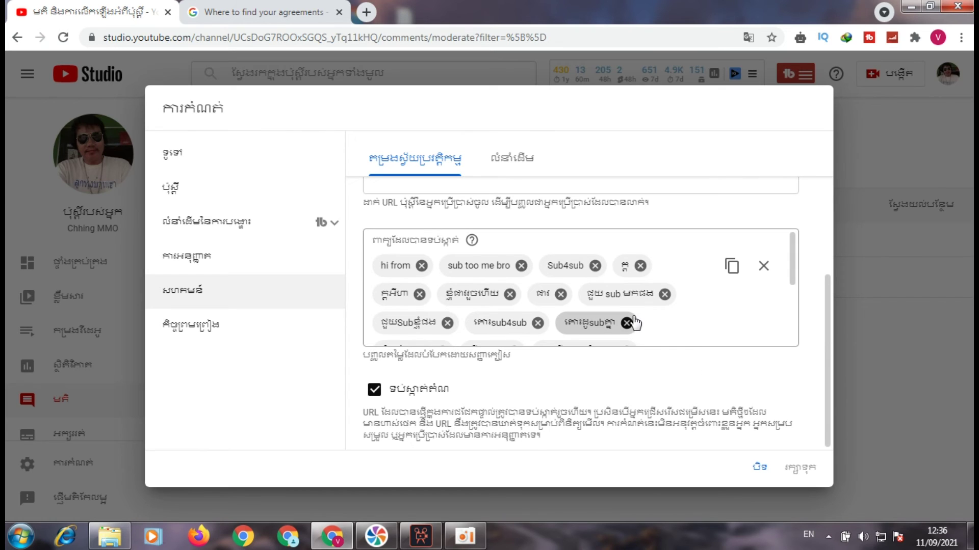
pyautogui.scroll(-2, 631, 323)
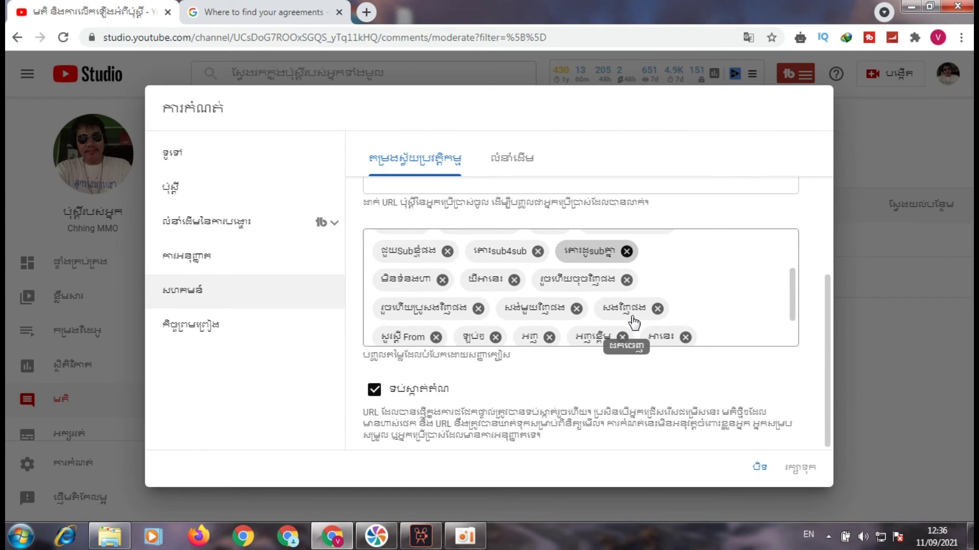
pyautogui.scroll(-1, 633, 322)
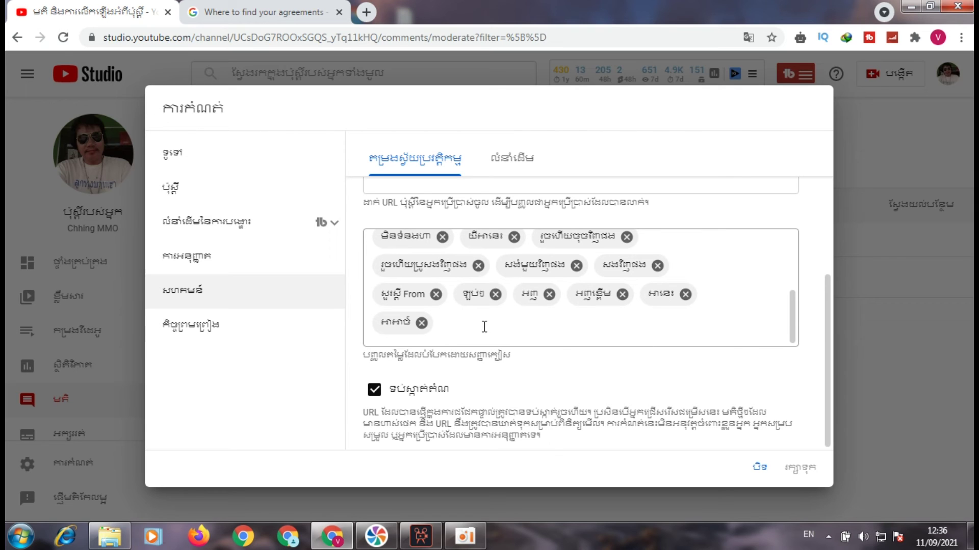
pyautogui.scroll(3, 556, 343)
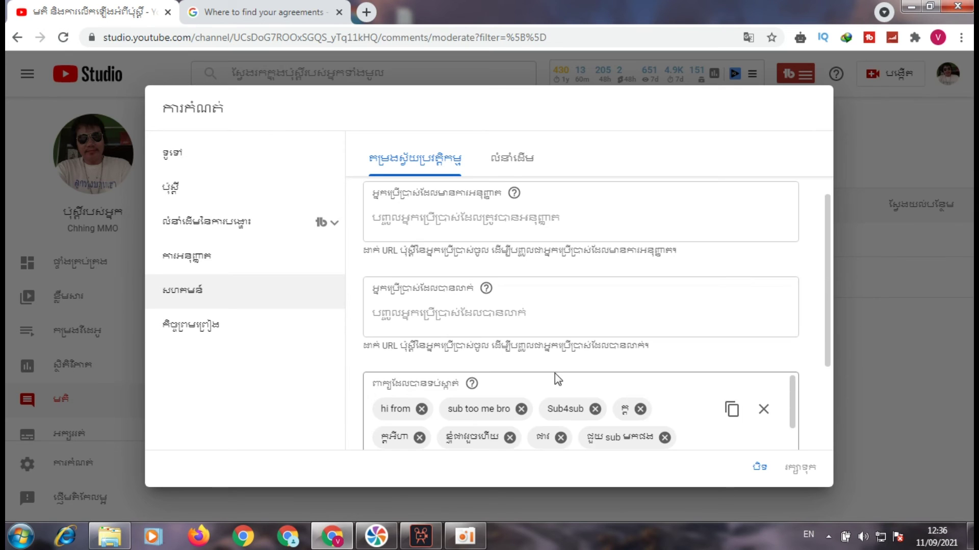
# Step: Look over the moderators, approved users and hidden users fields of the Community filters, and close the channel settings
pyautogui.scroll(2, 507, 374)
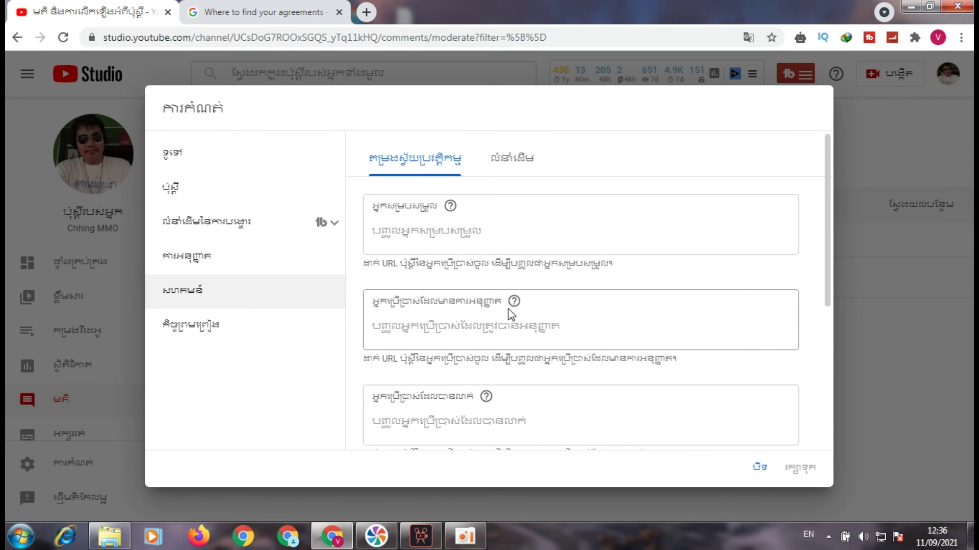
pyautogui.scroll(-5, 510, 327)
pyautogui.scroll(5, 481, 343)
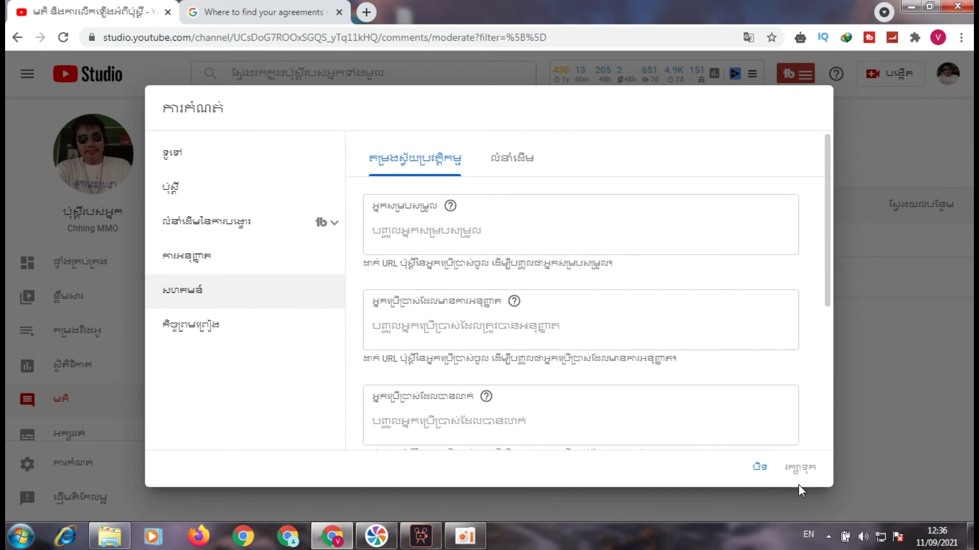
pyautogui.click(762, 467)
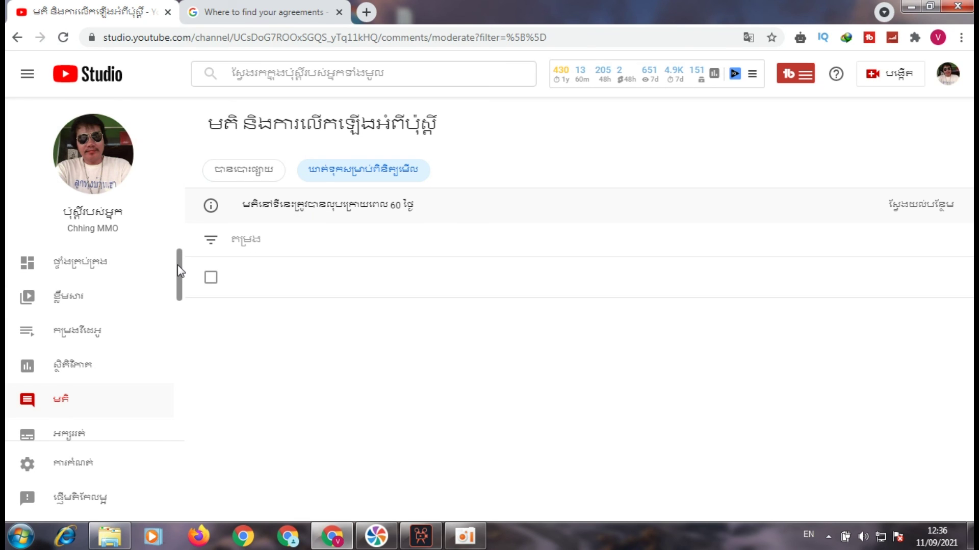
pyautogui.moveTo(178, 266); pyautogui.dragTo(181, 278)
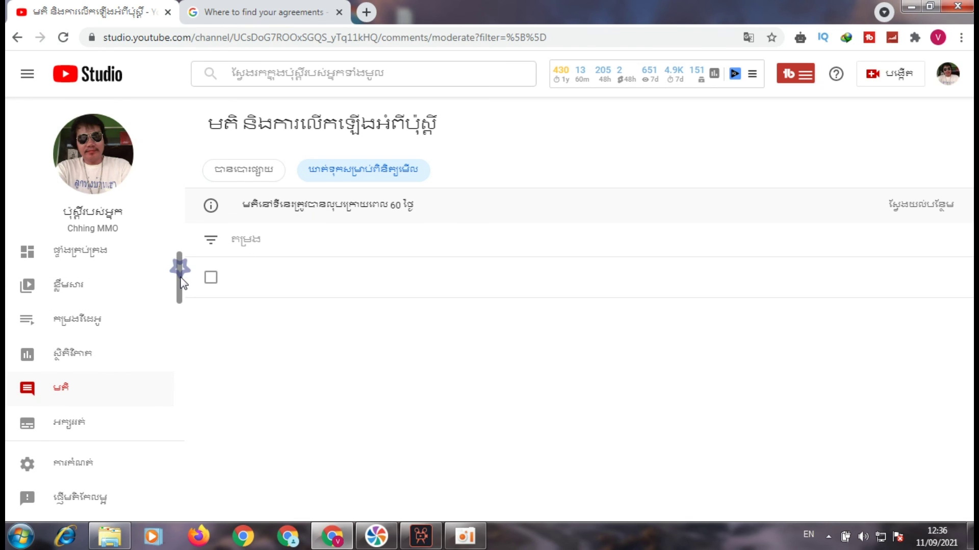
pyautogui.moveTo(181, 278); pyautogui.dragTo(191, 249)
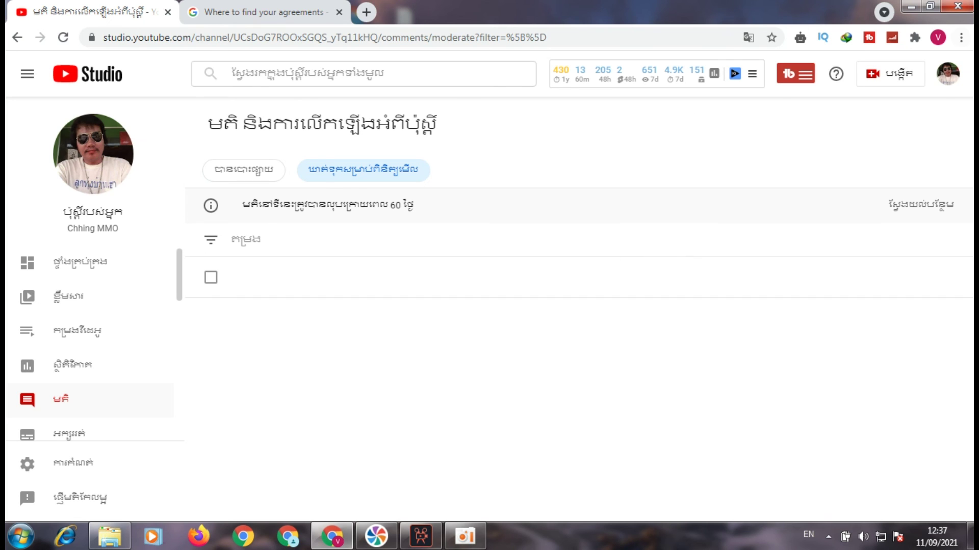
# Step: Open the channel's public page on YouTube and look through its rows of uploads and popular uploads
pyautogui.click(949, 76)
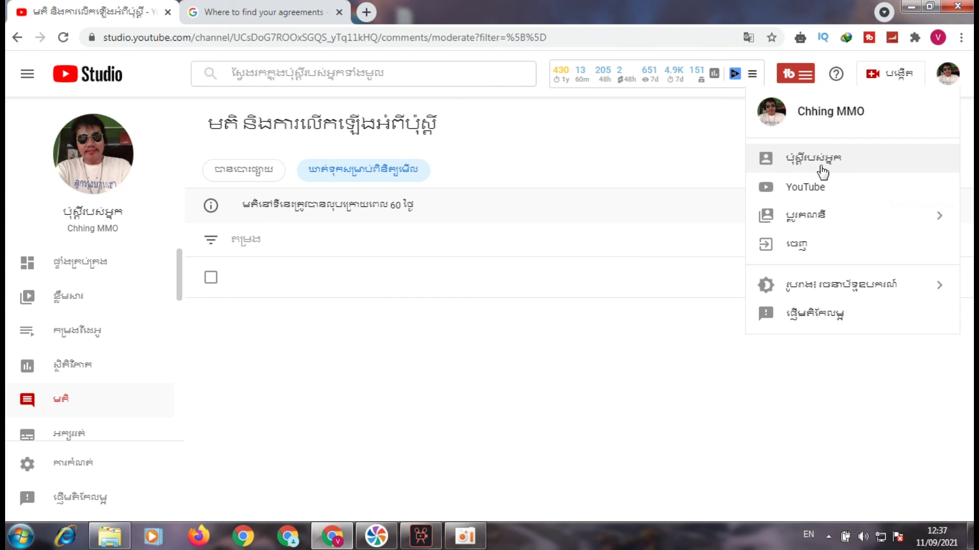
pyautogui.click(813, 159)
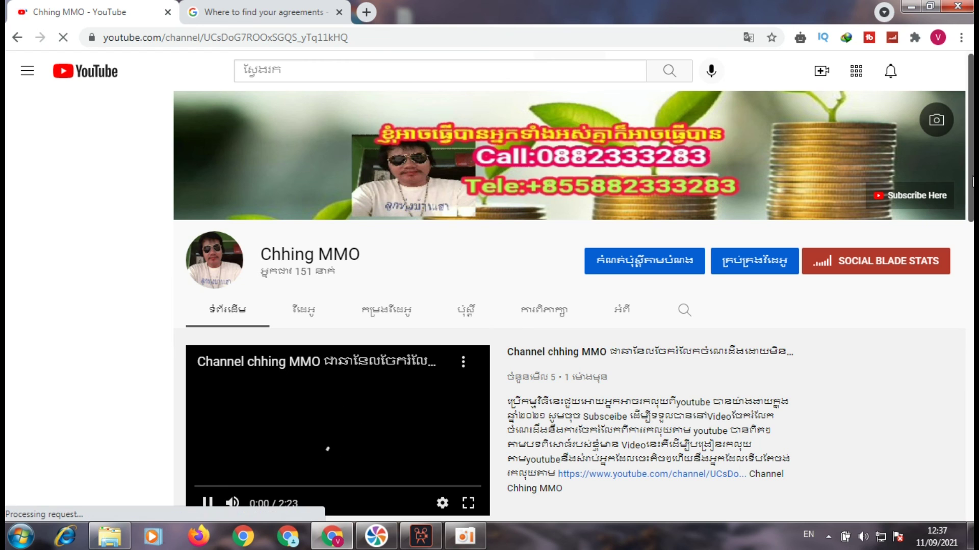
pyautogui.scroll(-4, 457, 360)
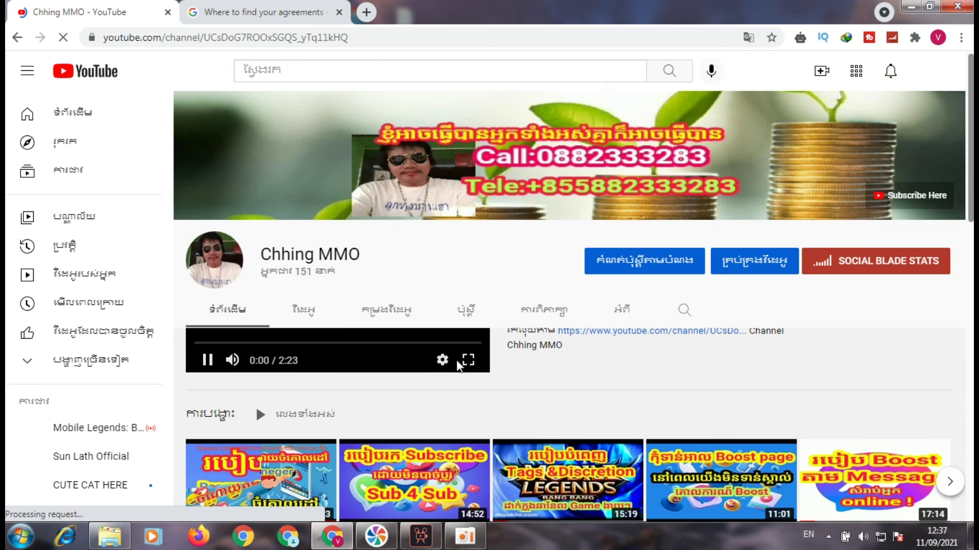
pyautogui.scroll(-3, 423, 340)
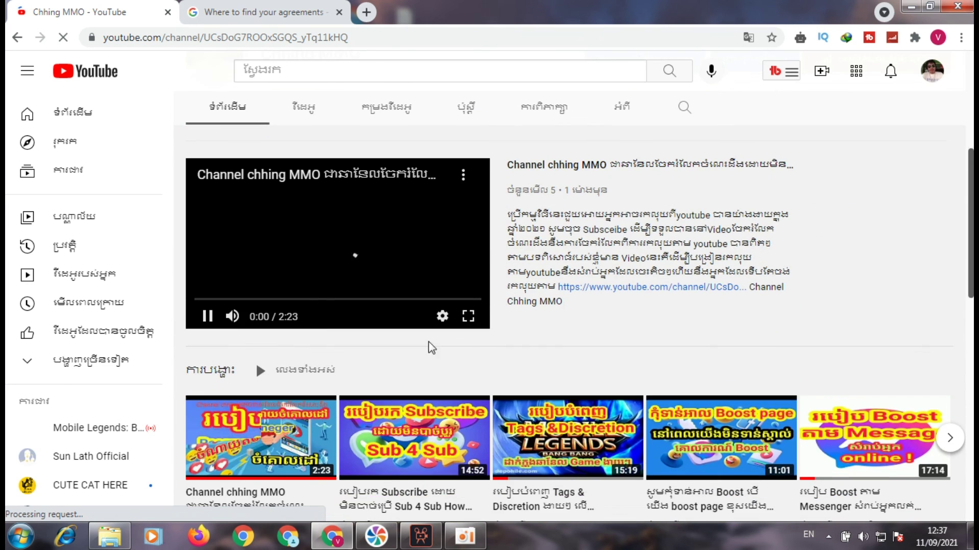
pyautogui.scroll(-1, 486, 336)
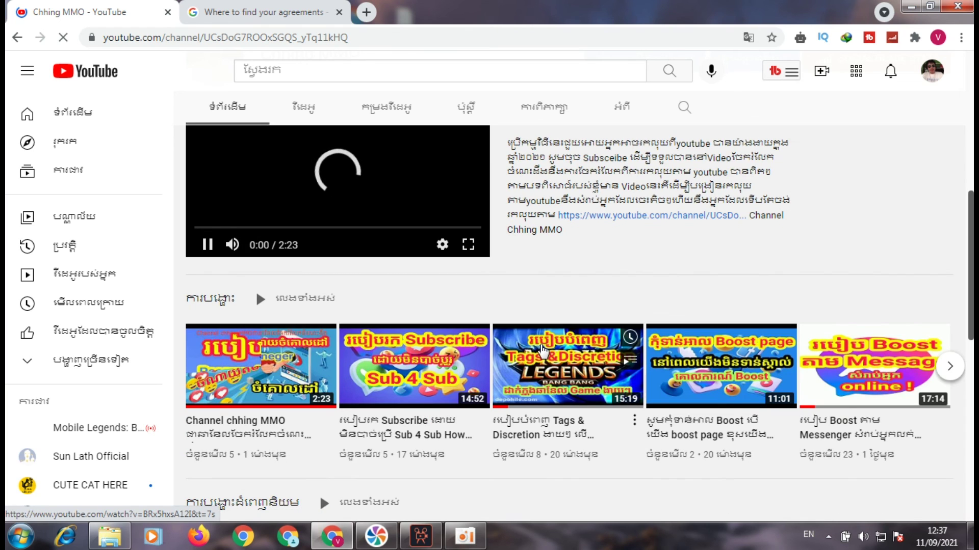
pyautogui.scroll(-1, 551, 275)
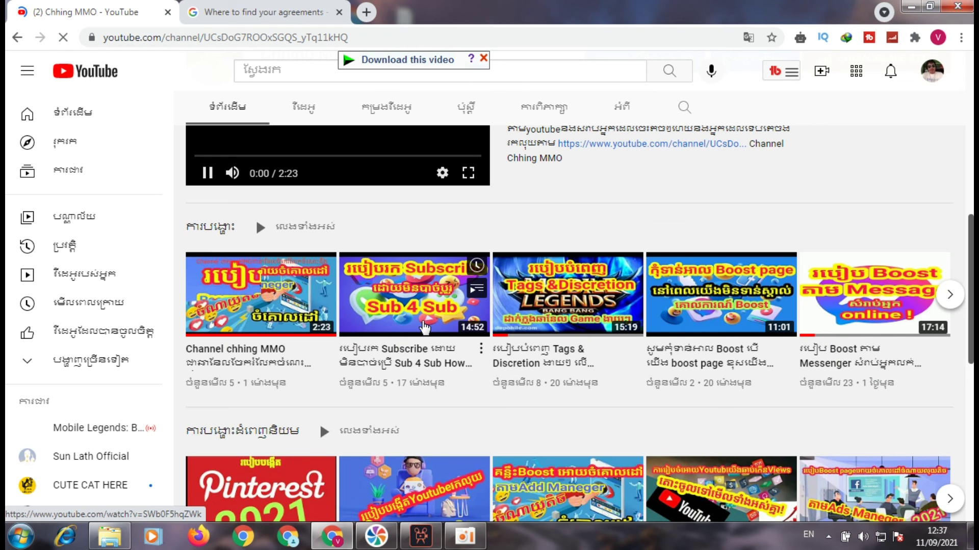
pyautogui.scroll(1, 429, 352)
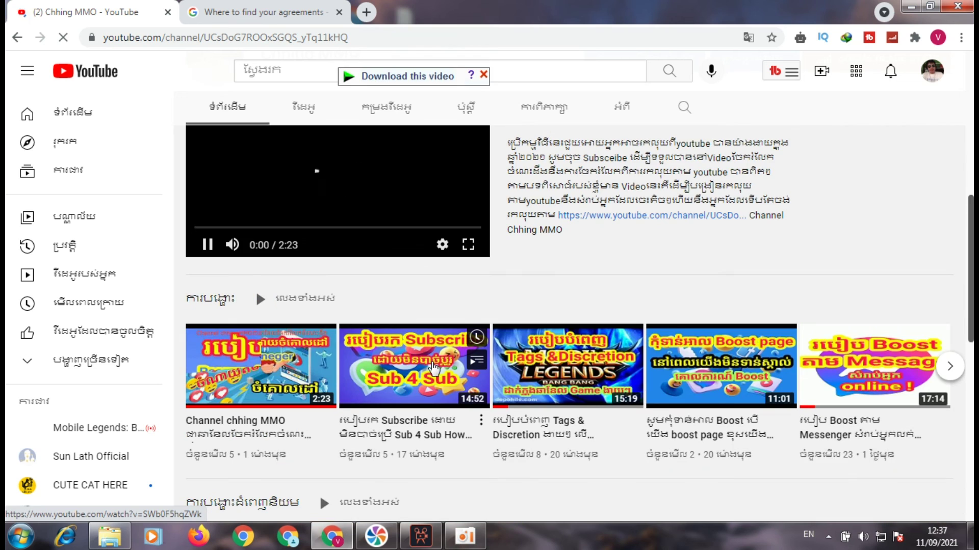
pyautogui.scroll(-1, 432, 376)
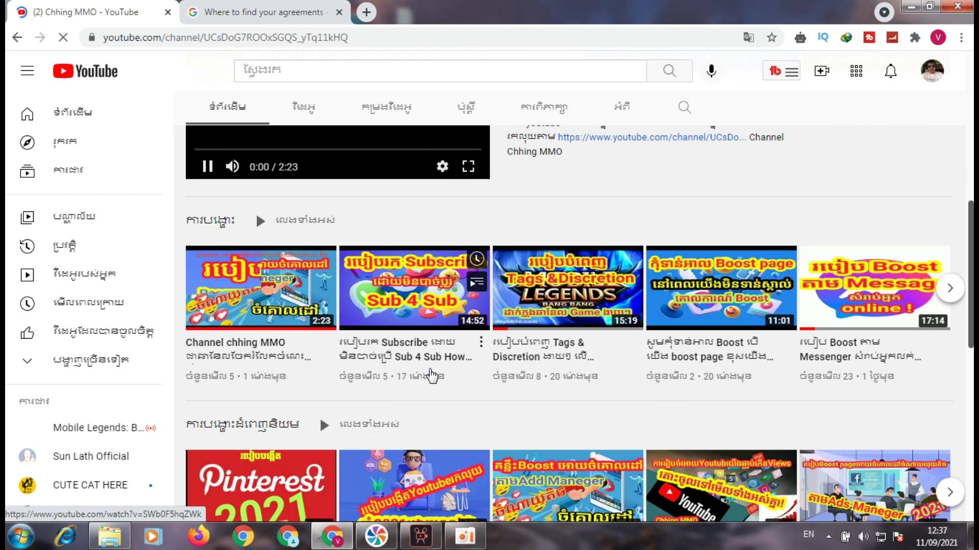
pyautogui.scroll(-1, 432, 377)
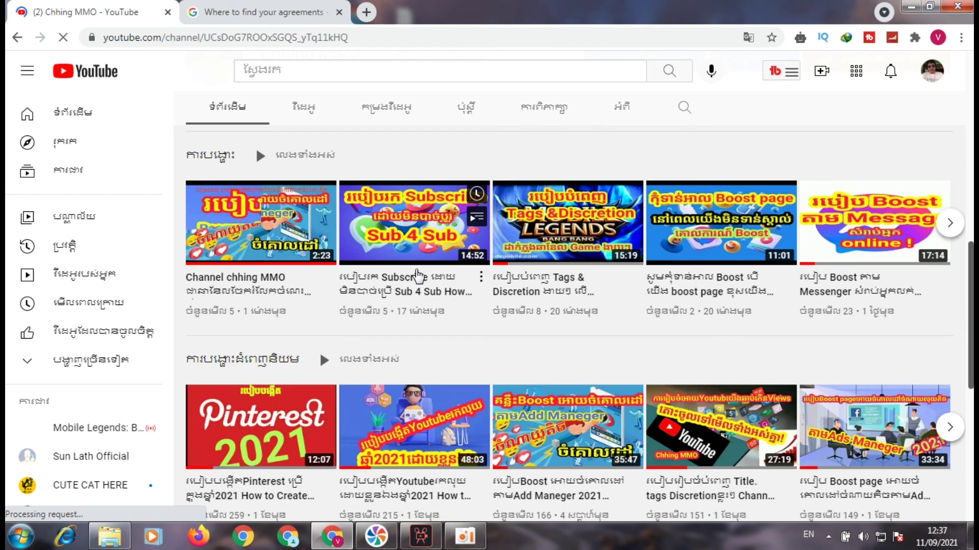